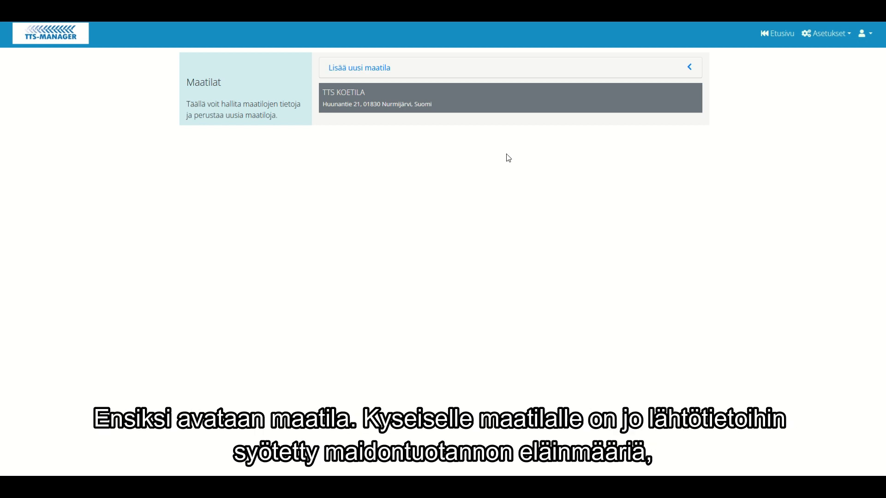
- Open the TTS KOETILA farm's livestock production and go to the labour calculation for its cows (Lehmät)
{"action": "left_click", "coordinate": [512, 98]}
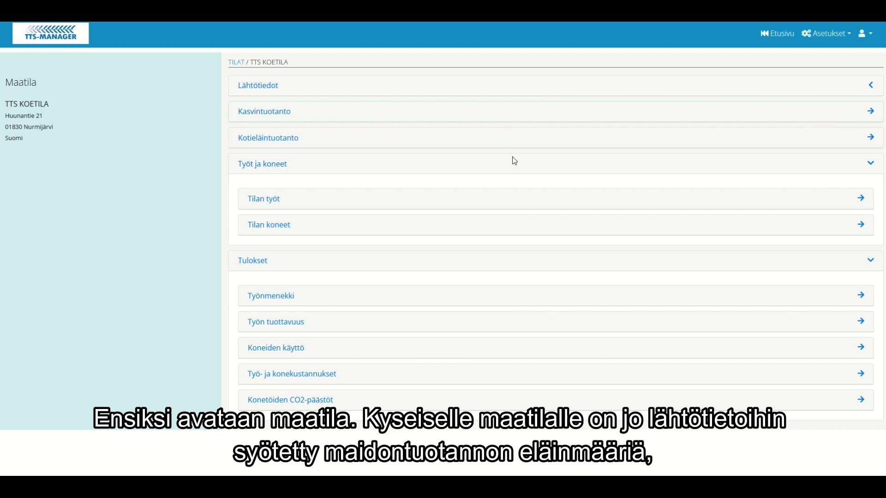
{"action": "left_click", "coordinate": [402, 144]}
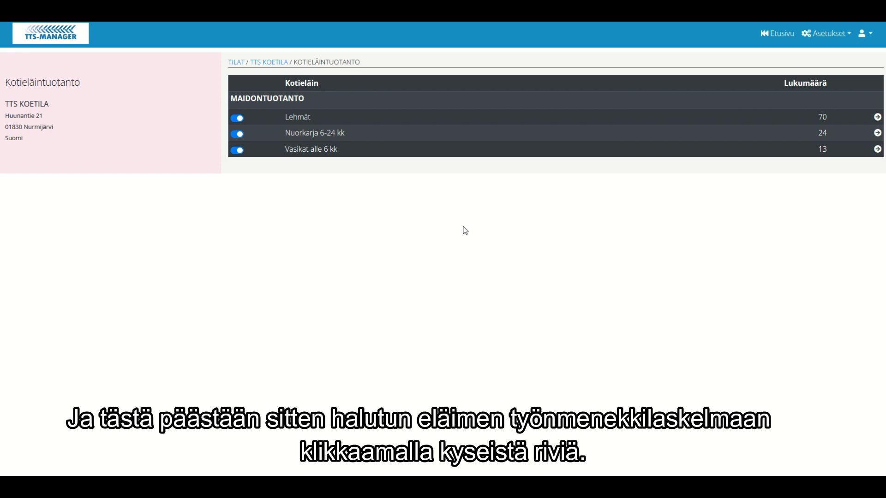
{"action": "left_click", "coordinate": [543, 123]}
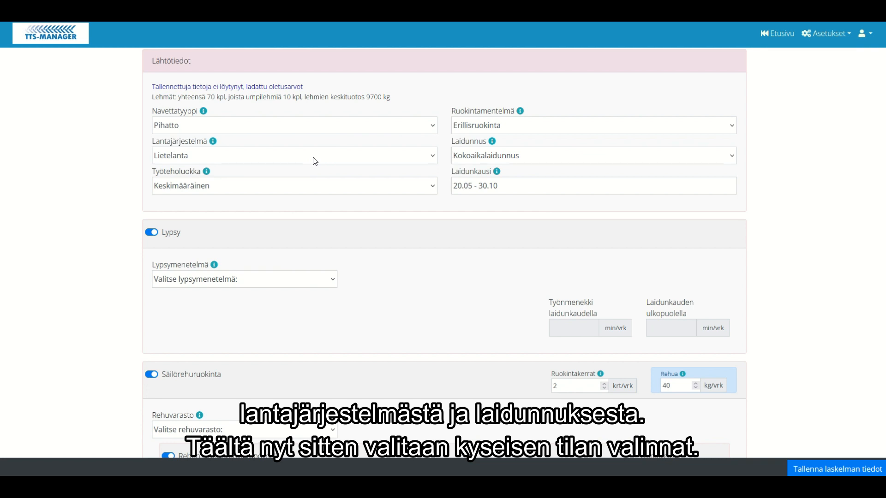
- In the cow calculation's starting data, choose Pihatto as the barn type and Seosrehuruokinta as the feeding method
{"action": "left_click", "coordinate": [372, 128]}
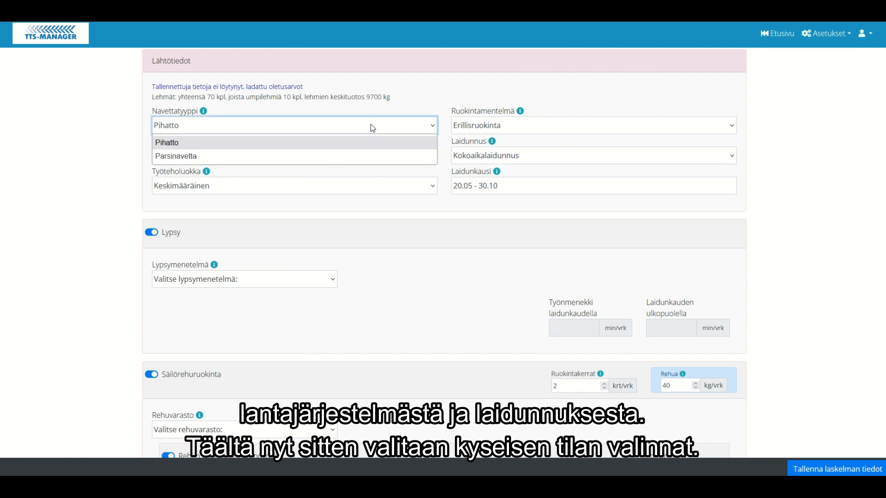
{"action": "left_click", "coordinate": [298, 143]}
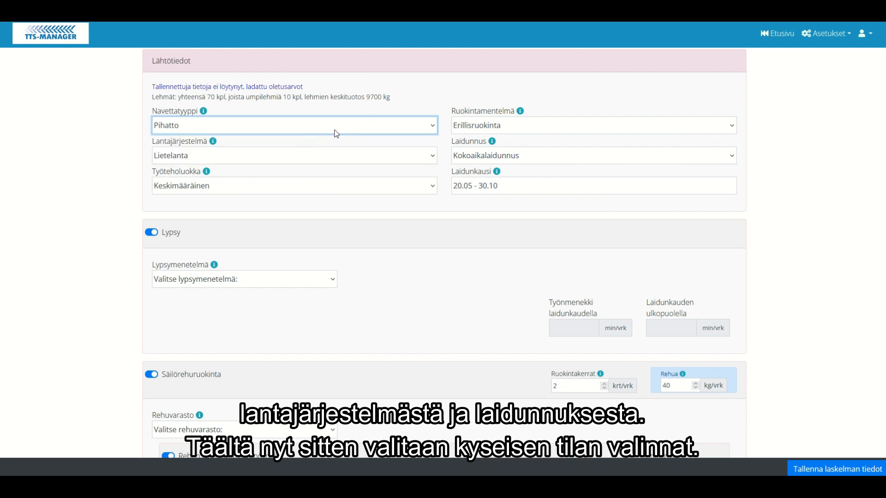
{"action": "left_click", "coordinate": [500, 123]}
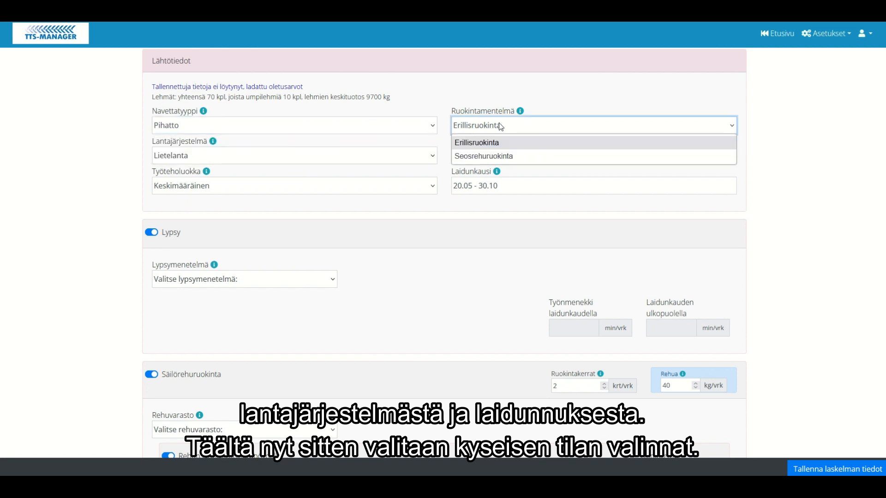
{"action": "left_click", "coordinate": [512, 156]}
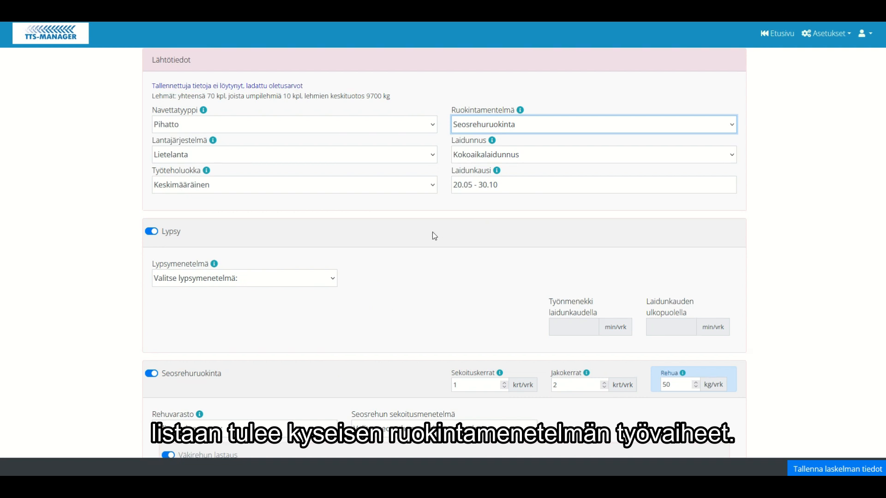
- Set the milking method (Lypsymenetelmä) to Lypsyrobotti
{"action": "scroll", "coordinate": [433, 231], "scroll_direction": "down", "scroll_amount": 2}
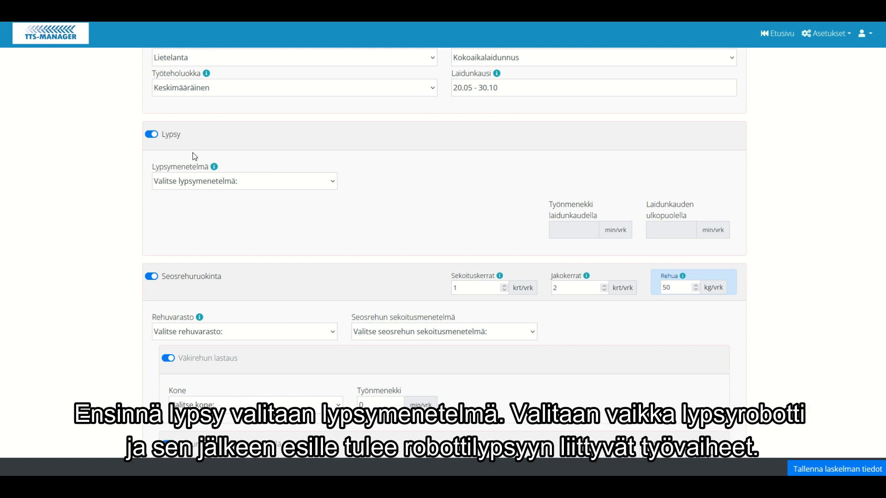
{"action": "left_click", "coordinate": [328, 185]}
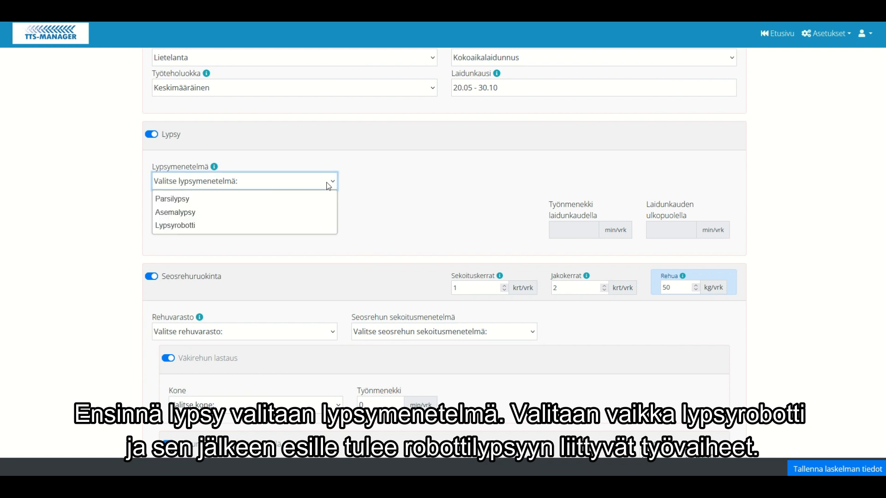
{"action": "left_click", "coordinate": [250, 226]}
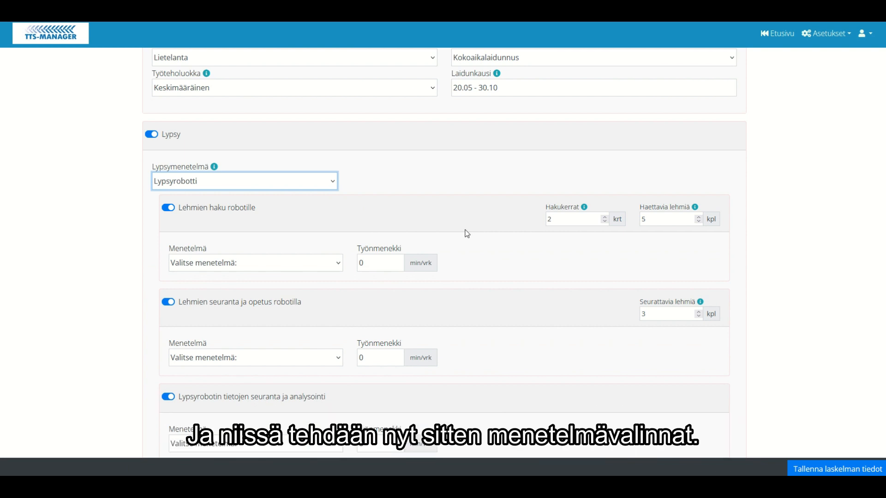
- Choose Suljettavissa oleva odotustila for fetching cows to the robot and Lehmien seuranta ja opetus robotilla for cow monitoring and training
{"action": "scroll", "coordinate": [467, 233], "scroll_direction": "down", "scroll_amount": 2}
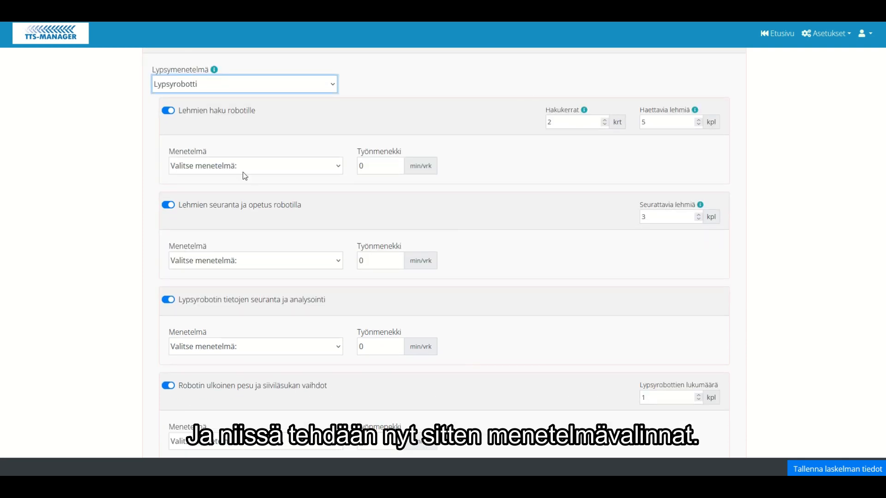
{"action": "left_click", "coordinate": [270, 169]}
{"action": "left_click", "coordinate": [289, 184]}
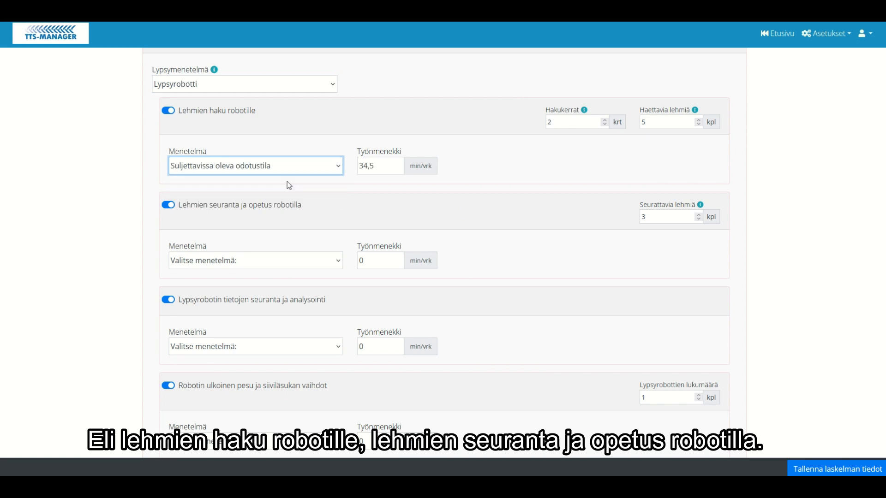
{"action": "left_click", "coordinate": [291, 261]}
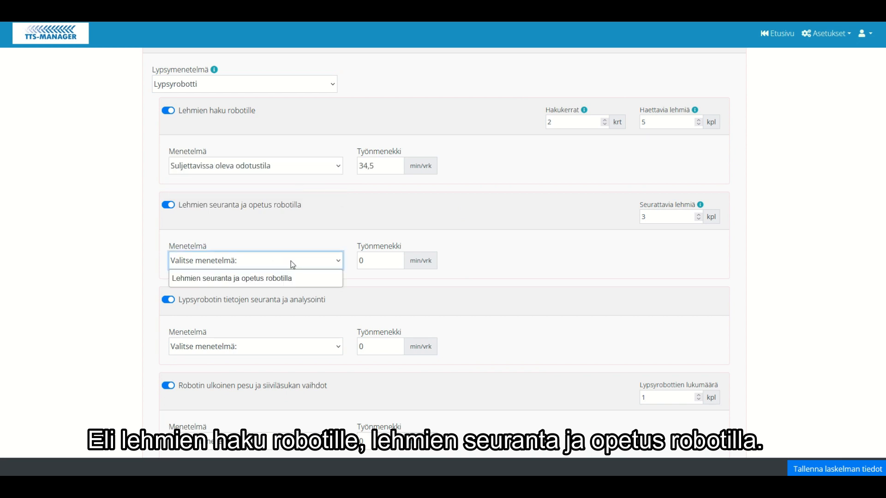
{"action": "left_click", "coordinate": [265, 278]}
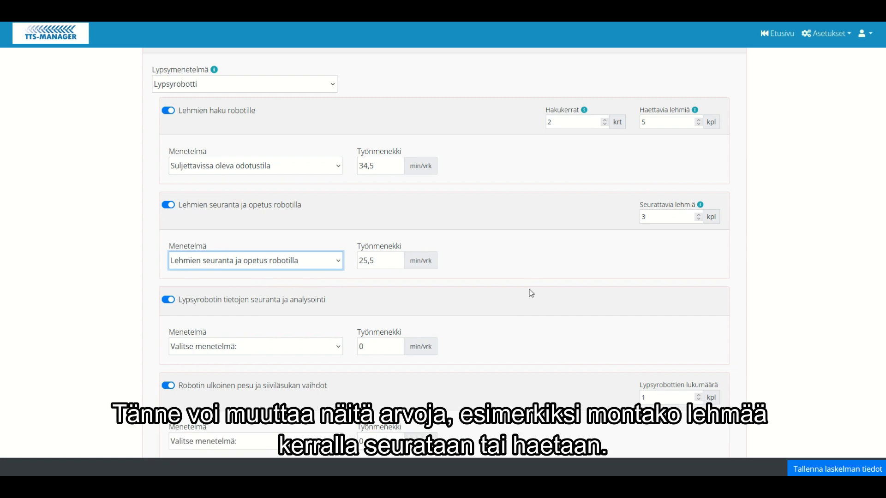
{"action": "mouse_move", "coordinate": [674, 213]}
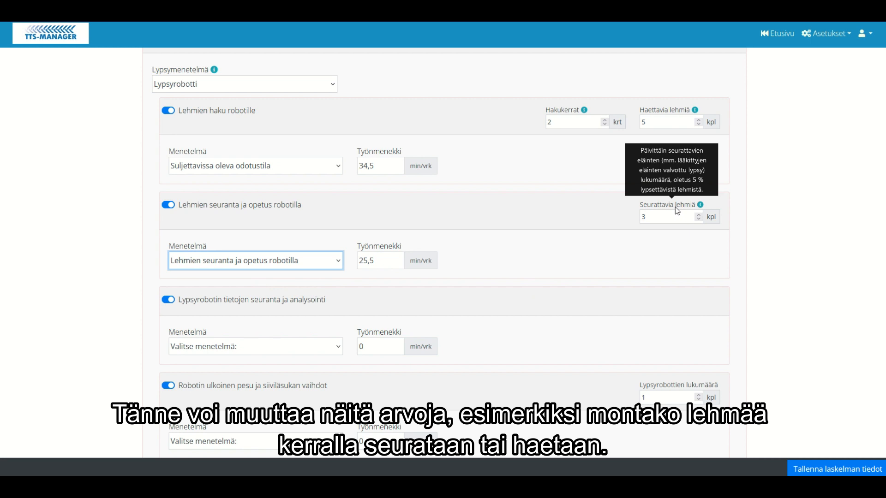
- Choose Lypsyrobotin tietojen seuranta ja analysointi for robot data monitoring and Robotin päivittäiset pesu- ja huoltotyöt for the robot's external washing
{"action": "scroll", "coordinate": [549, 290], "scroll_direction": "down", "scroll_amount": 2}
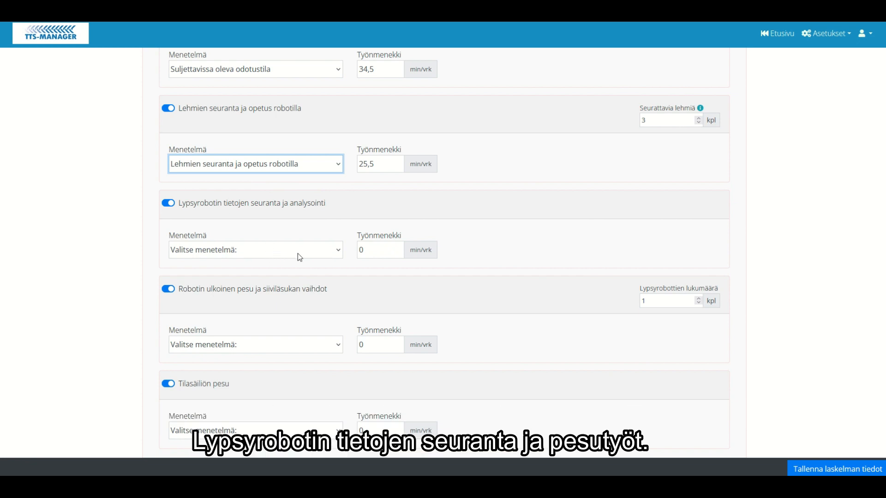
{"action": "left_click", "coordinate": [298, 253]}
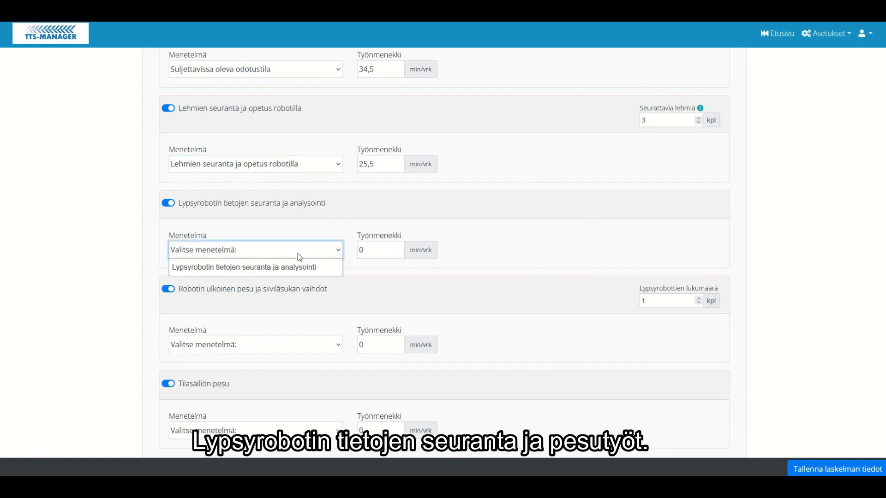
{"action": "left_click", "coordinate": [252, 269]}
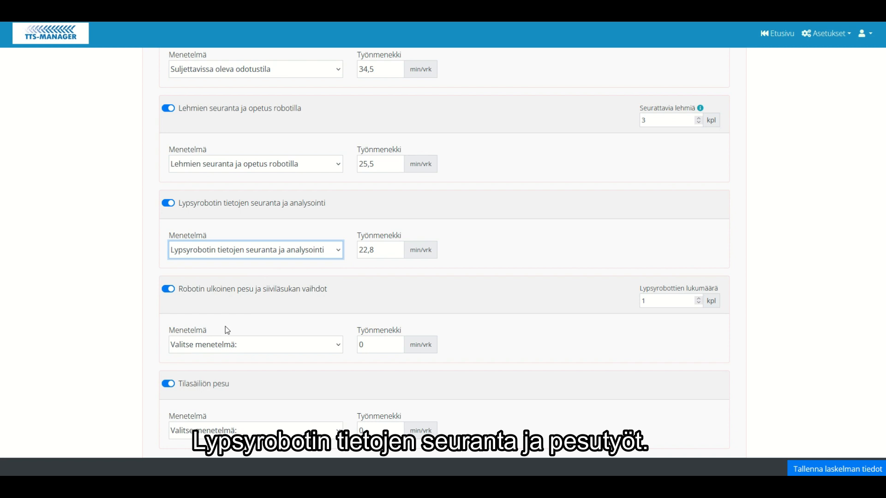
{"action": "left_click", "coordinate": [235, 346]}
{"action": "left_click", "coordinate": [220, 363]}
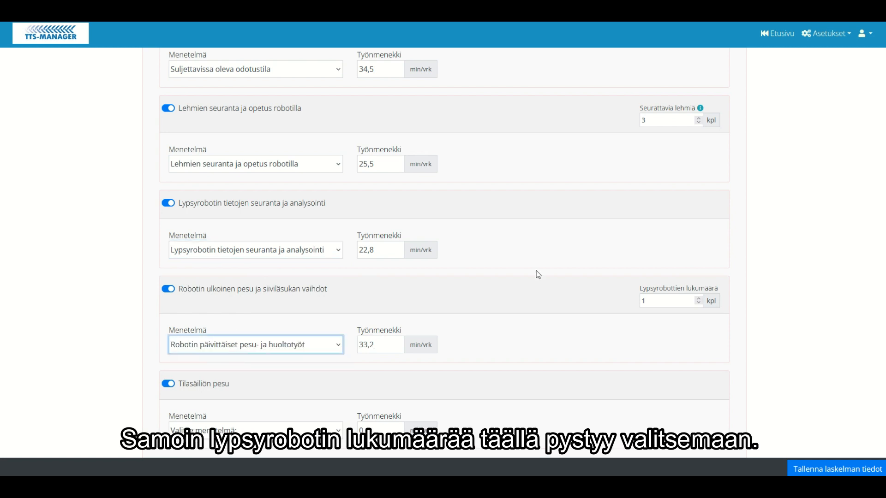
- Set the milk tank washing (Tilasäiliön pesu) method to Pesutuloksen tarkastelu ja maitohuoneen siistiminen
{"action": "scroll", "coordinate": [538, 275], "scroll_direction": "down", "scroll_amount": 2}
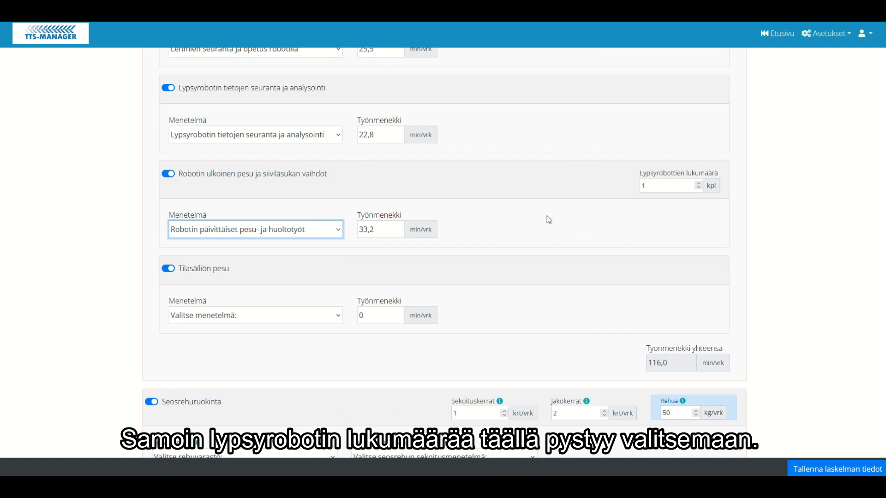
{"action": "left_click", "coordinate": [257, 317]}
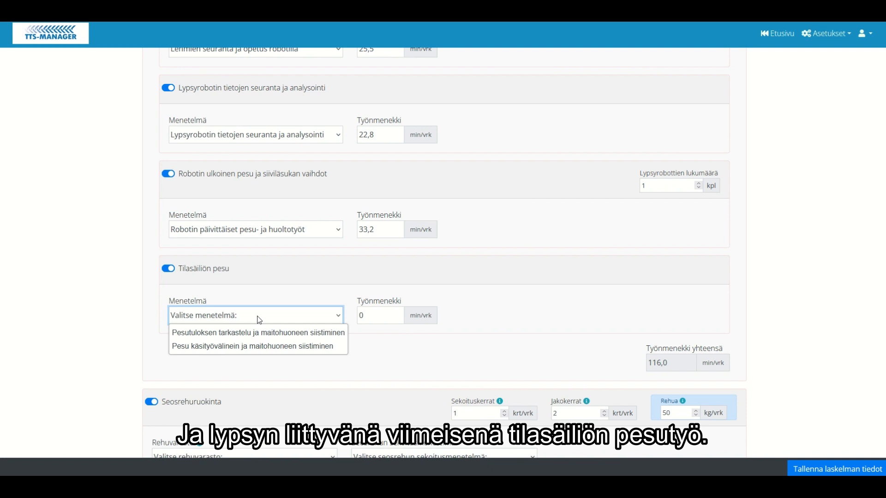
{"action": "left_click", "coordinate": [238, 333]}
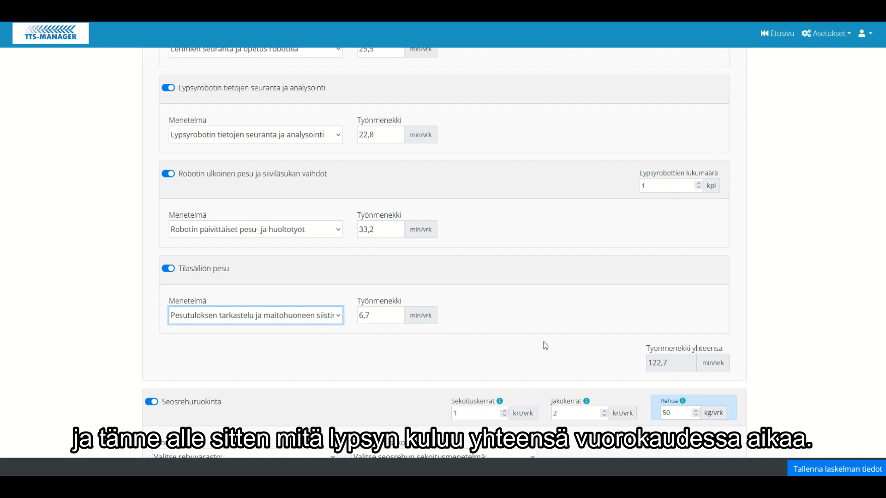
- For mixed-ration feeding, choose Laakasiilo as the feed storage and Seosrehuvaunu as the mixing method
{"action": "scroll", "coordinate": [544, 343], "scroll_direction": "down", "scroll_amount": 5}
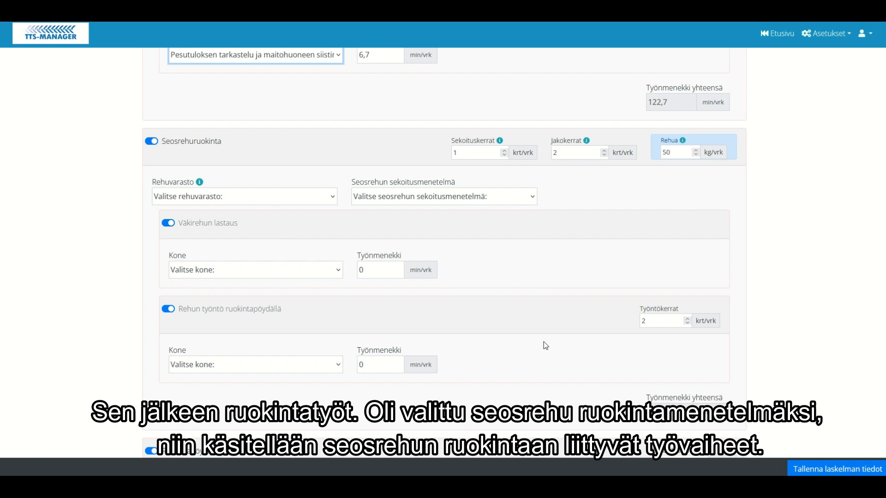
{"action": "mouse_move", "coordinate": [464, 148]}
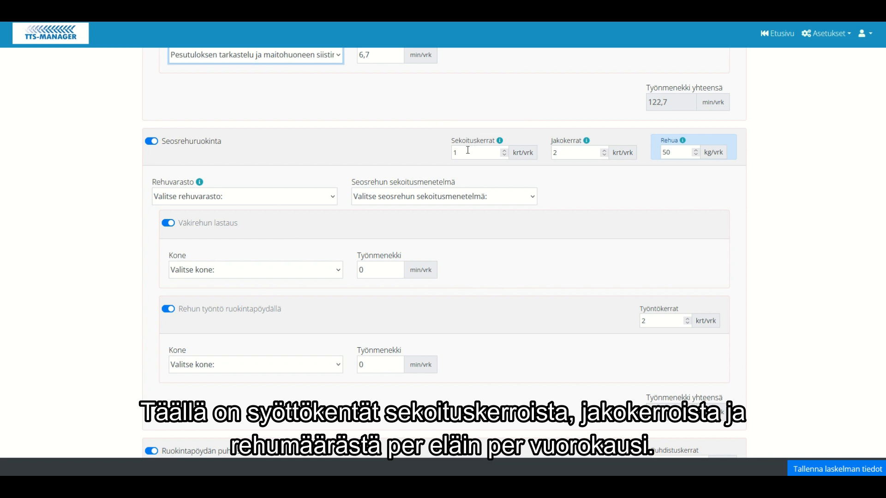
{"action": "mouse_move", "coordinate": [558, 148]}
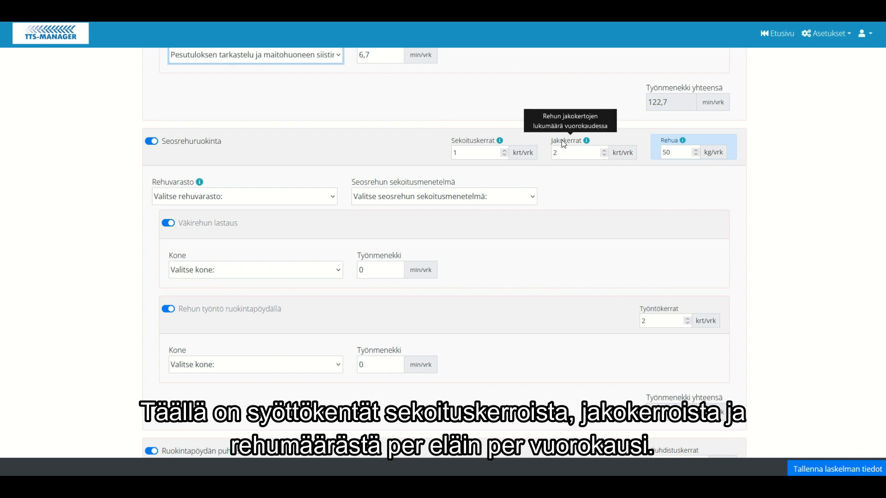
{"action": "mouse_move", "coordinate": [669, 145]}
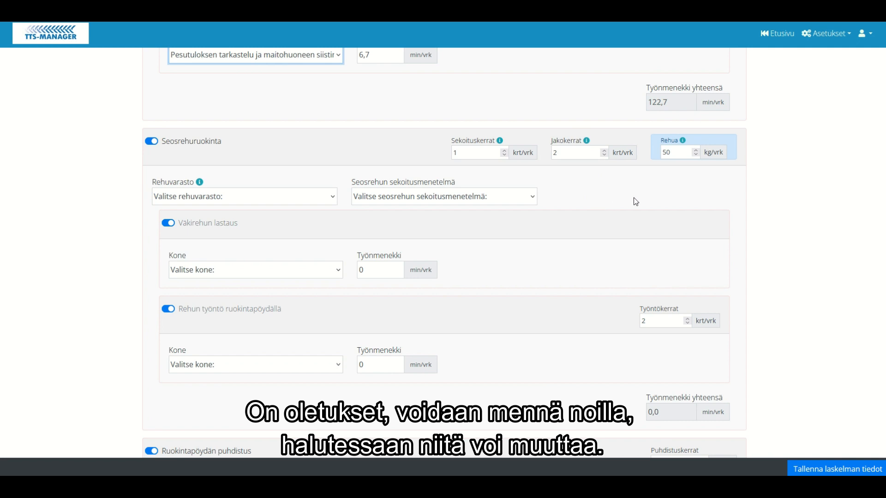
{"action": "left_click", "coordinate": [260, 198]}
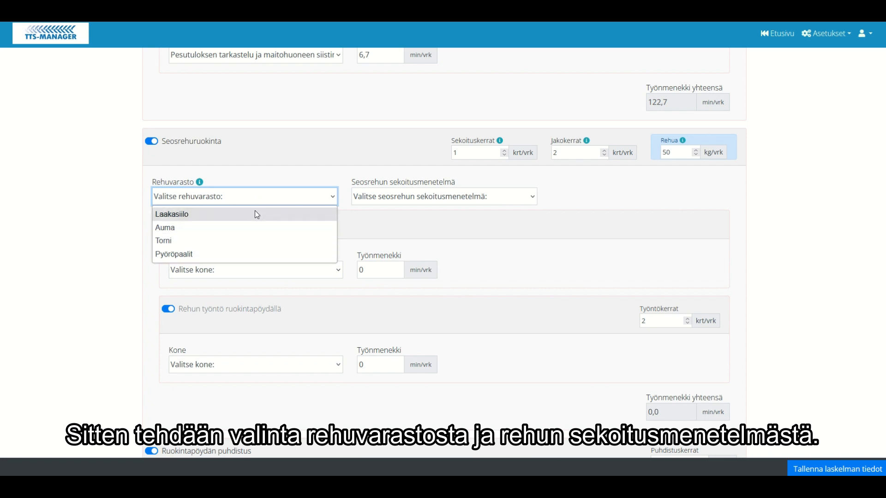
{"action": "left_click", "coordinate": [256, 215]}
{"action": "left_click", "coordinate": [373, 197]}
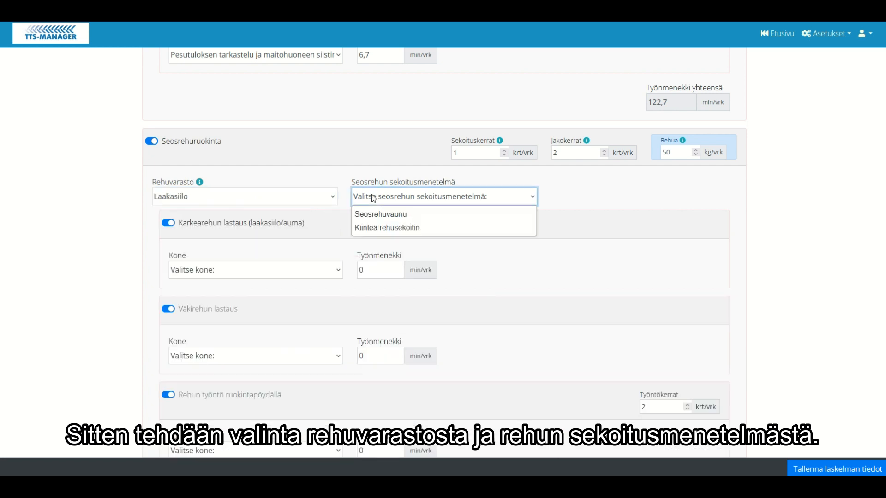
{"action": "left_click", "coordinate": [383, 214]}
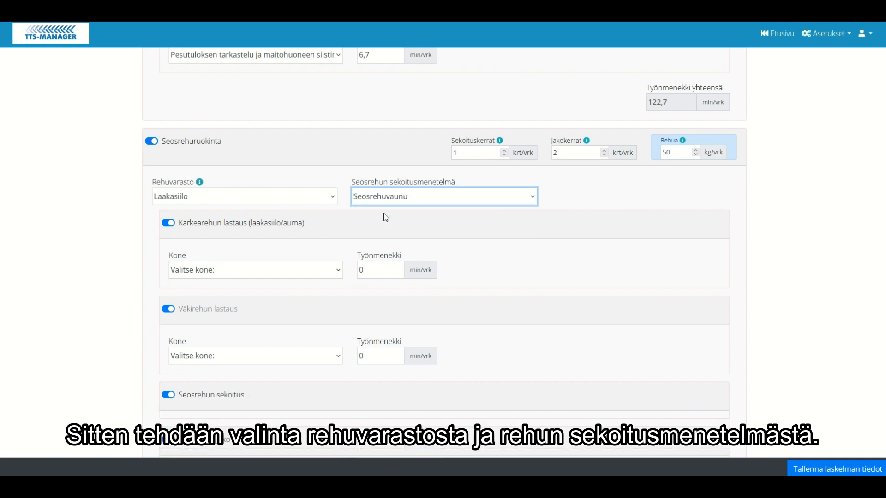
- Select Traktori ja rehuleikkuri as the roughage loading machine and Traktorin etukuormain as the concentrate loading machine
{"action": "left_click", "coordinate": [300, 268]}
{"action": "left_click", "coordinate": [271, 291]}
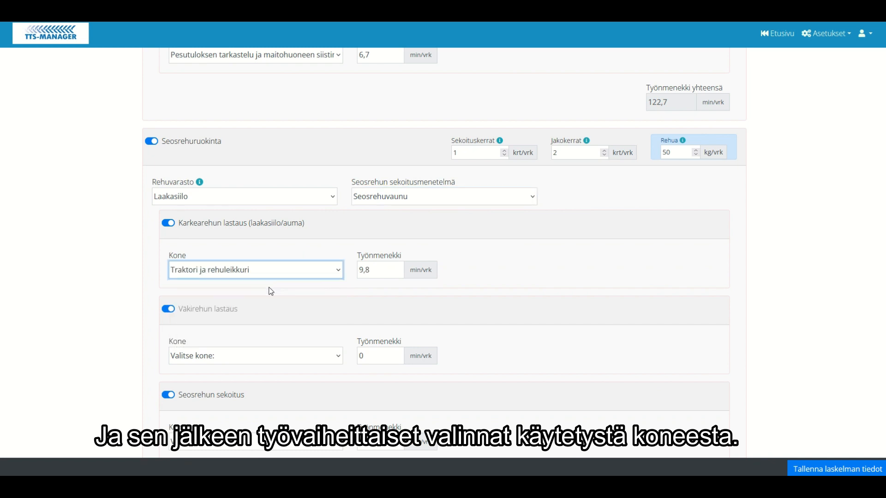
{"action": "left_click", "coordinate": [250, 355]}
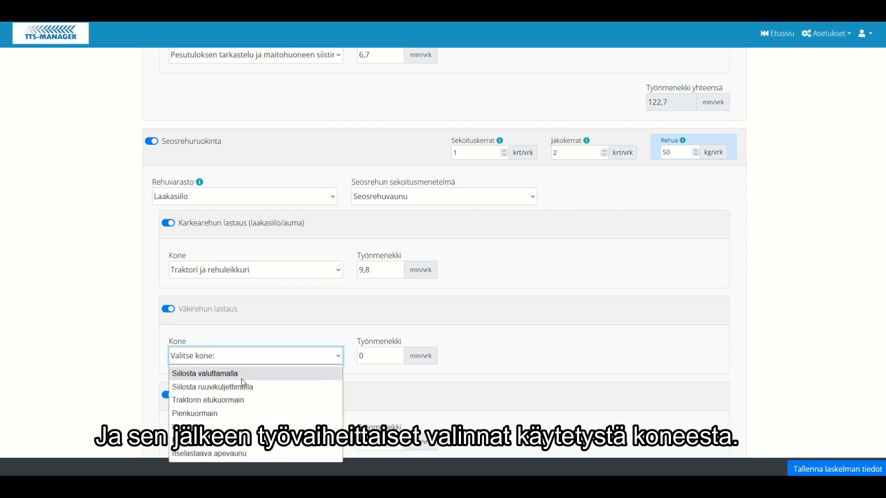
{"action": "left_click", "coordinate": [239, 401]}
- Select Sekoitus vaakaruuvilla for mixing the feed and Vaunulla yhdelle puolelle ruokintapöytää for distributing it
{"action": "scroll", "coordinate": [239, 401], "scroll_direction": "down", "scroll_amount": 2}
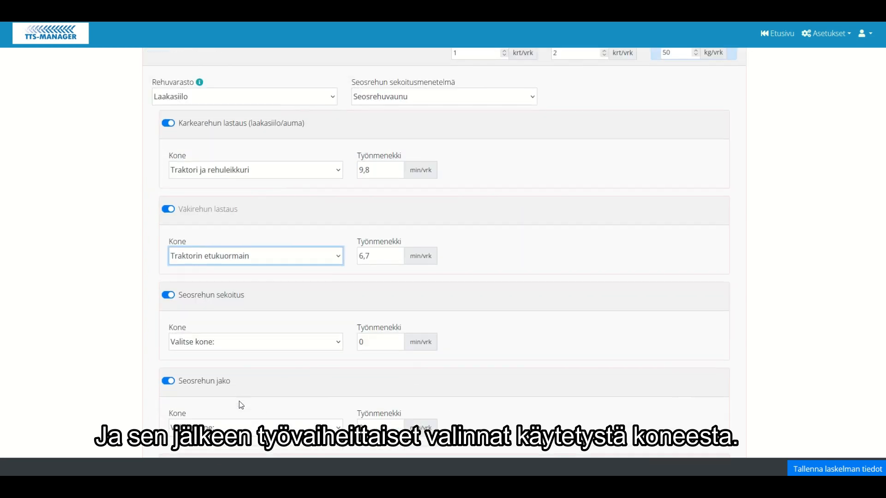
{"action": "left_click", "coordinate": [267, 347]}
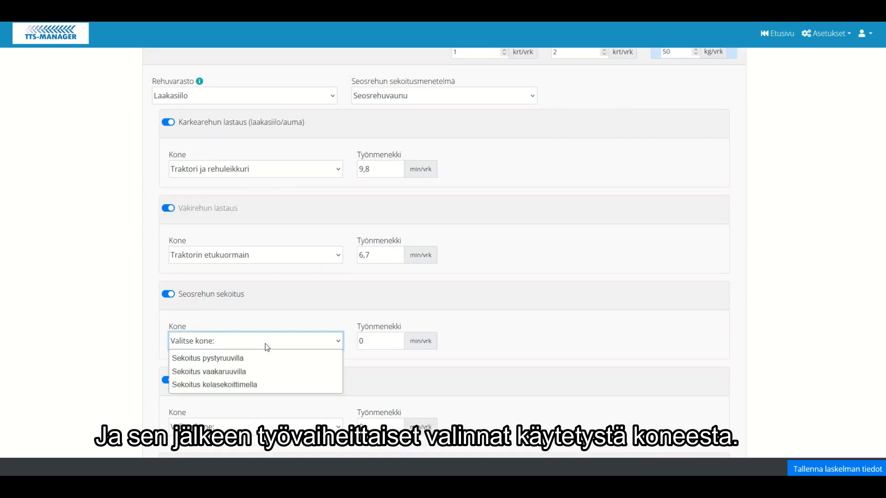
{"action": "left_click", "coordinate": [246, 372]}
{"action": "scroll", "coordinate": [245, 375], "scroll_direction": "down", "scroll_amount": 3}
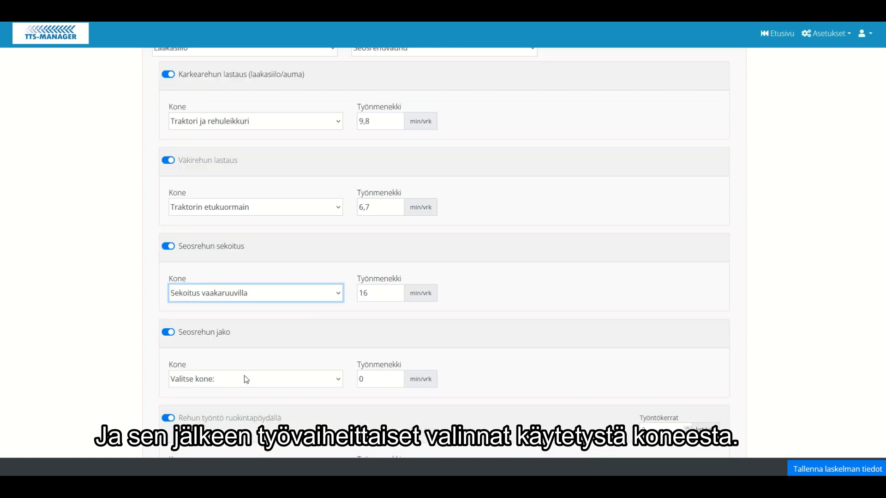
{"action": "left_click", "coordinate": [295, 281]}
{"action": "left_click", "coordinate": [272, 295]}
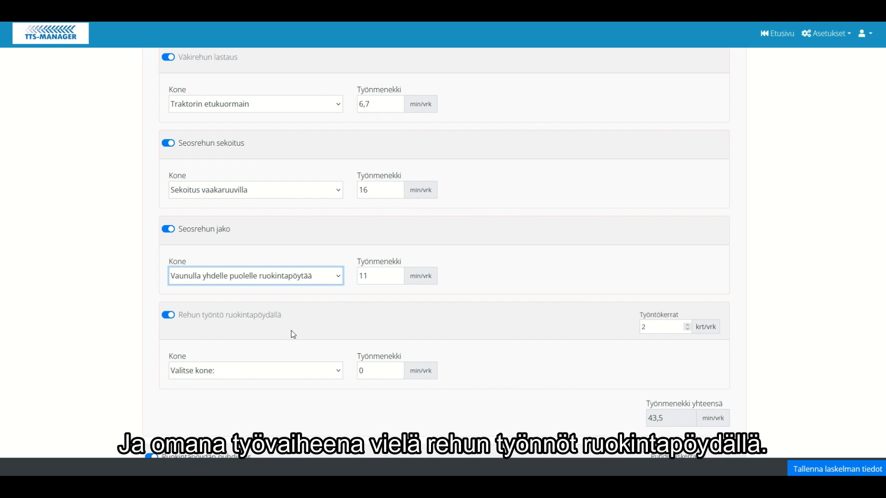
- Choose Talikko tai kola as the machine for pushing feed on the feeding table (Rehun työntö ruokintapöydällä)
{"action": "scroll", "coordinate": [291, 330], "scroll_direction": "down", "scroll_amount": 4}
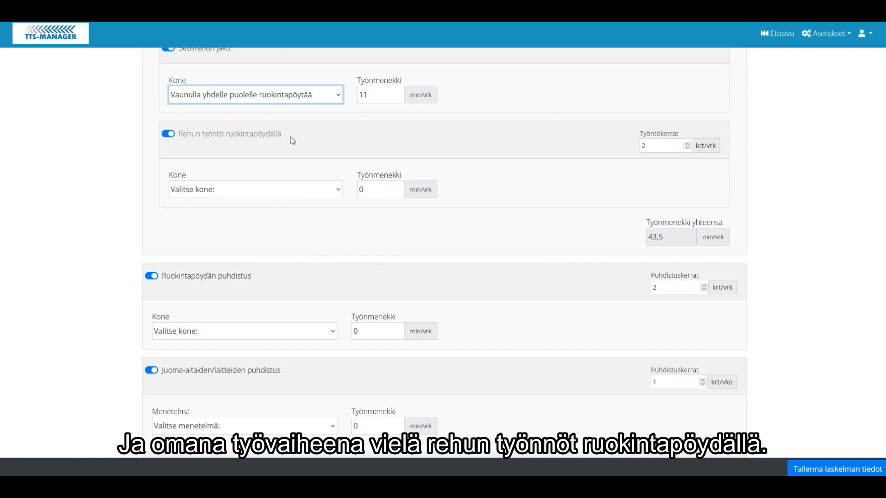
{"action": "left_click", "coordinate": [303, 190]}
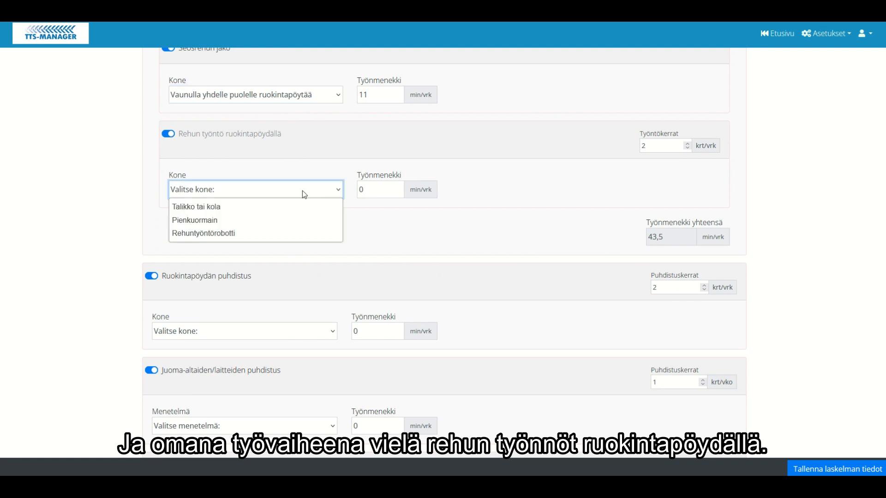
{"action": "left_click", "coordinate": [253, 209]}
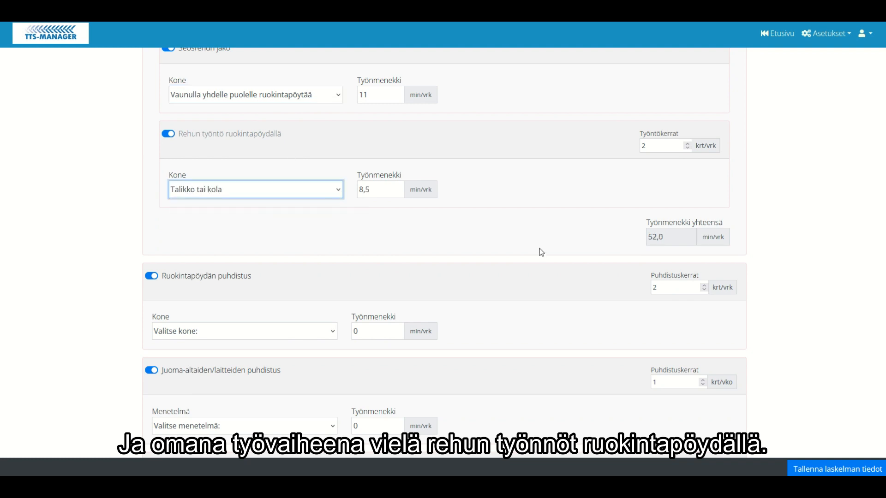
{"action": "left_click", "coordinate": [497, 135]}
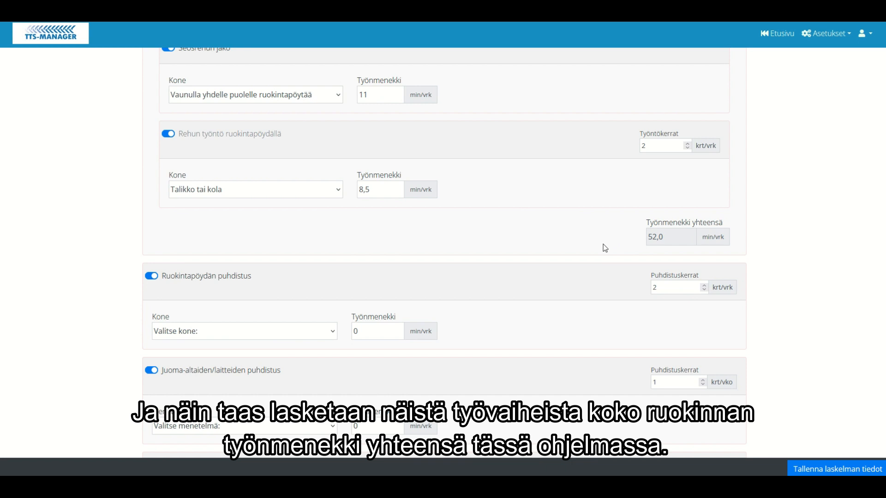
- Set the feeding table cleaning (Ruokintapöydän puhdistus) machine to Harja tai kola
{"action": "scroll", "coordinate": [605, 248], "scroll_direction": "down", "scroll_amount": 3}
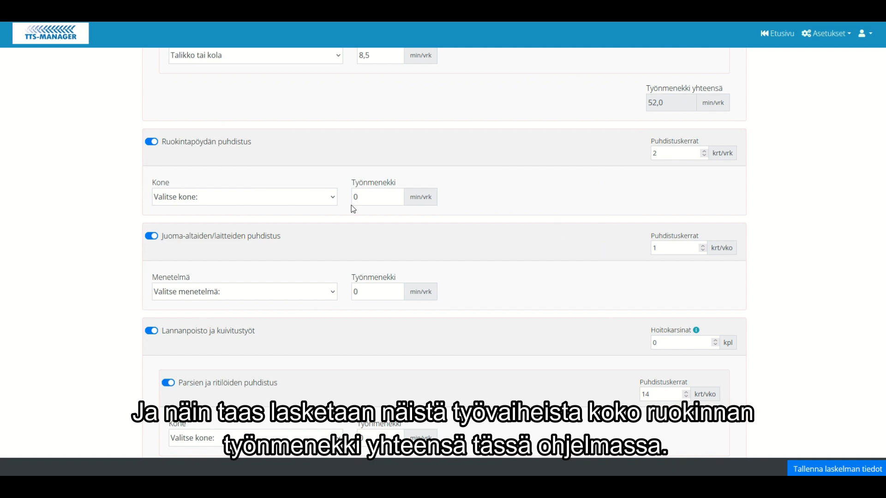
{"action": "left_click", "coordinate": [289, 197]}
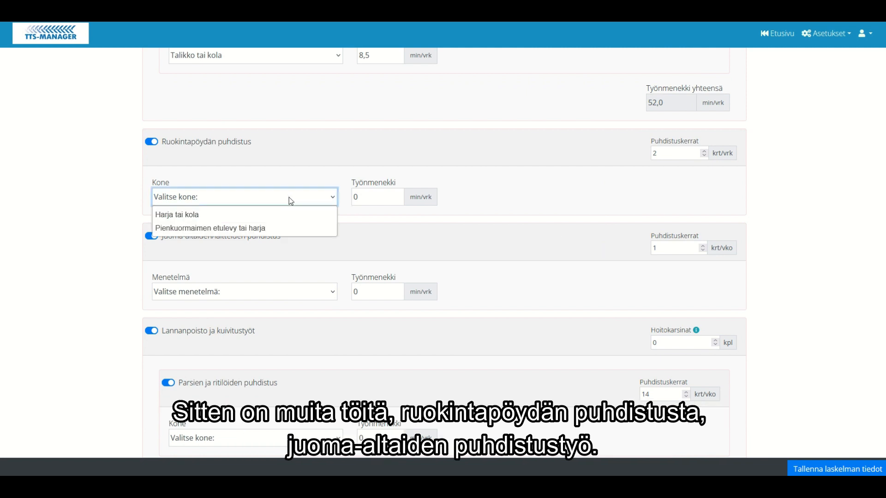
{"action": "left_click", "coordinate": [237, 215]}
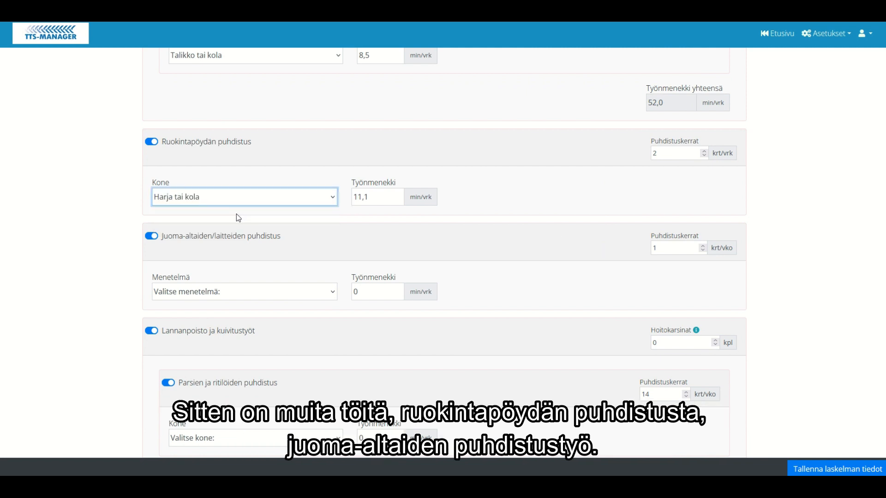
- For drinking trough cleaning (Juoma-altaiden/laitteiden puhdistus), choose the Harja method and set the cleaning frequency to 3 times per week
{"action": "left_click", "coordinate": [268, 297]}
{"action": "left_click", "coordinate": [241, 310]}
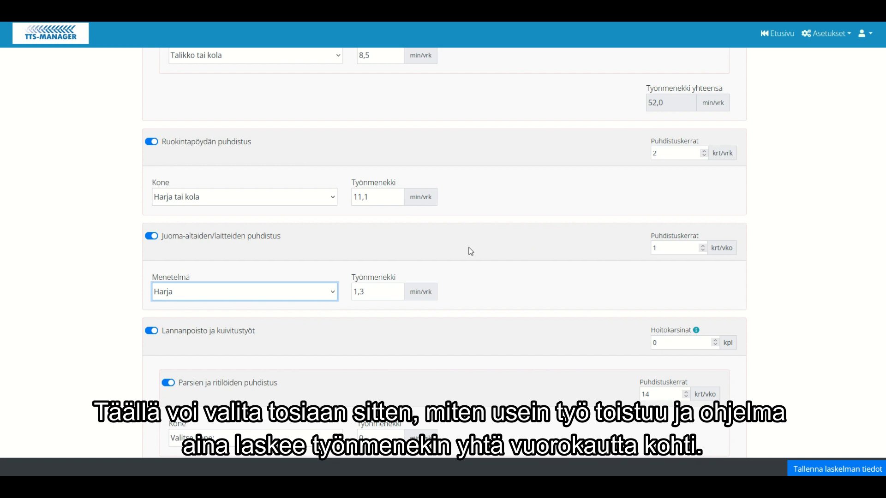
{"action": "double_click", "coordinate": [666, 247]}
{"action": "type", "text": "3"}
{"action": "key", "text": "Tab"}
- Set the number of treatment pens (Hoitokarsinat) to 2 for manure removal and bedding work
{"action": "scroll", "coordinate": [475, 308], "scroll_direction": "down", "scroll_amount": 2}
{"action": "scroll", "coordinate": [472, 304], "scroll_direction": "down", "scroll_amount": 2}
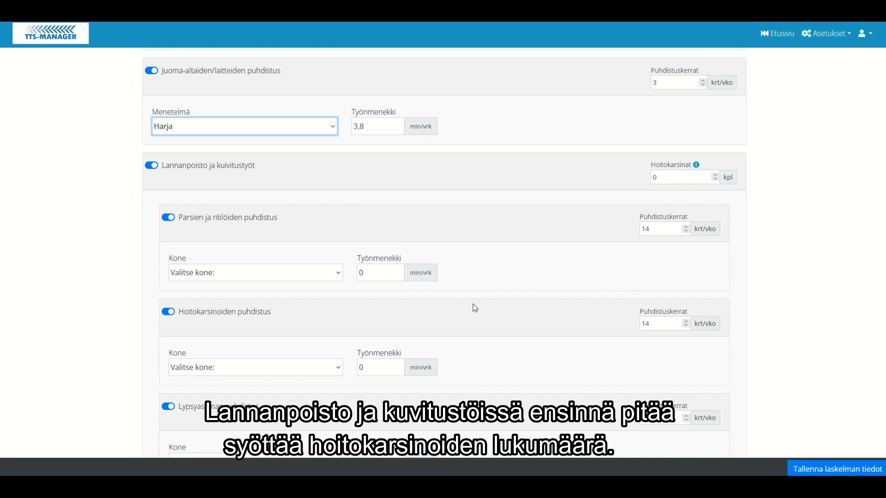
{"action": "left_click", "coordinate": [653, 176]}
{"action": "double_click", "coordinate": [653, 176]}
{"action": "type", "text": "2"}
{"action": "left_click", "coordinate": [565, 222]}
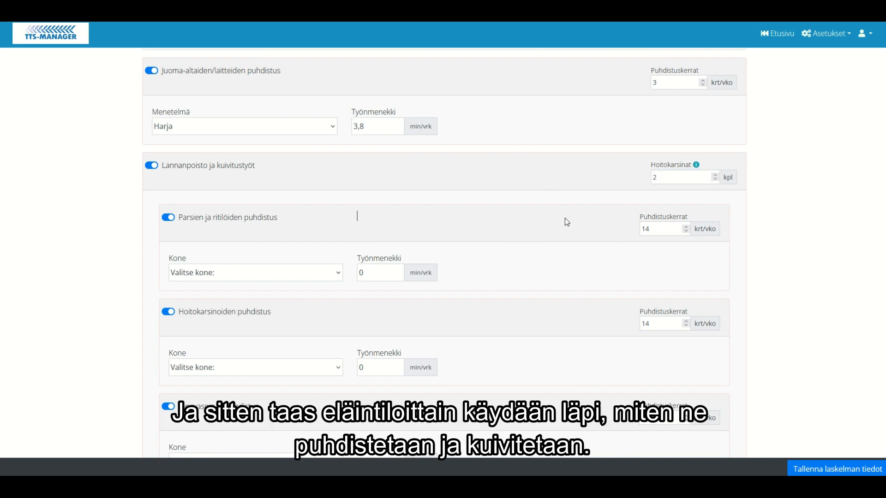
- Select Ohjattava tai ajettava harjakone for cleaning stalls and slats, and Puhdistus kolalla tai talikolla for cleaning treatment pens
{"action": "scroll", "coordinate": [565, 218], "scroll_direction": "down", "scroll_amount": 1}
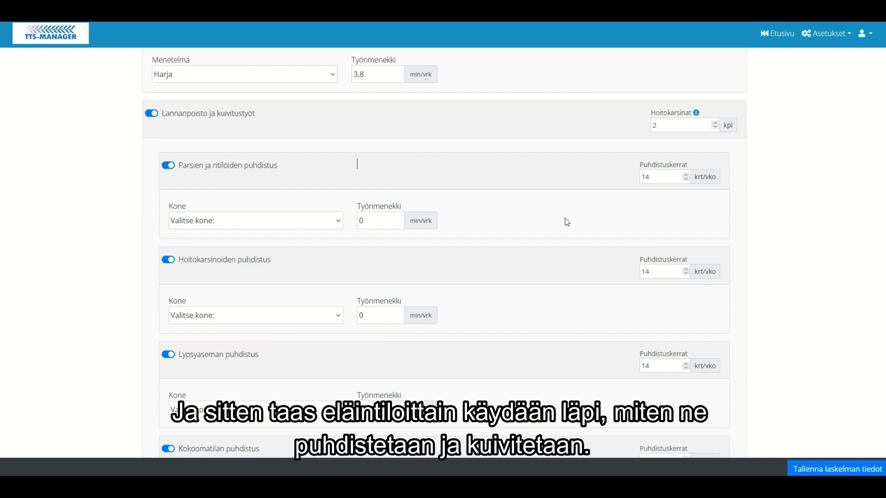
{"action": "left_click", "coordinate": [266, 224]}
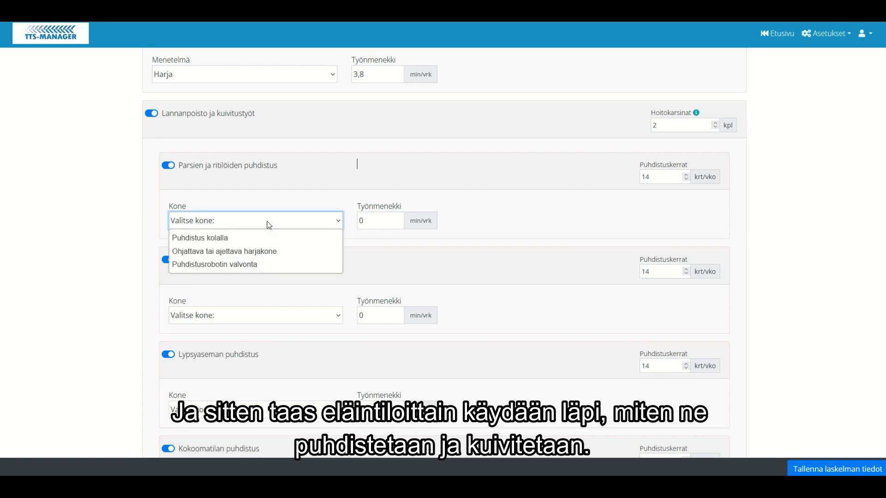
{"action": "left_click", "coordinate": [220, 252]}
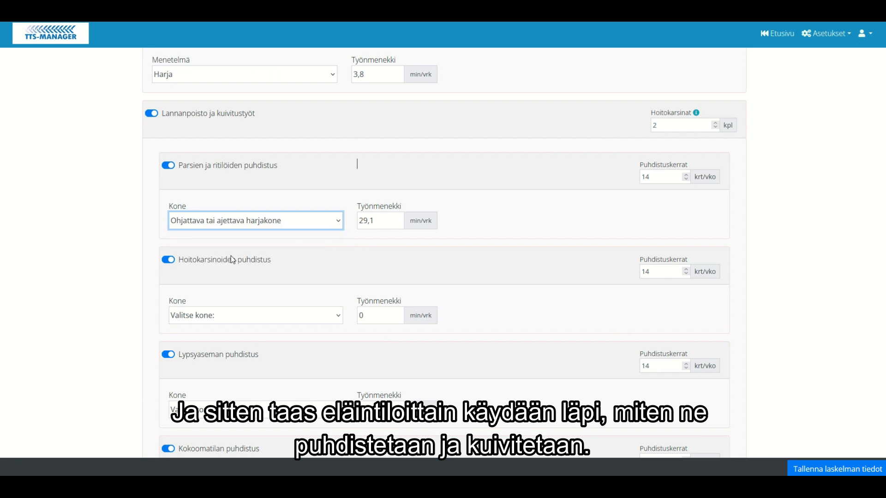
{"action": "left_click", "coordinate": [243, 319]}
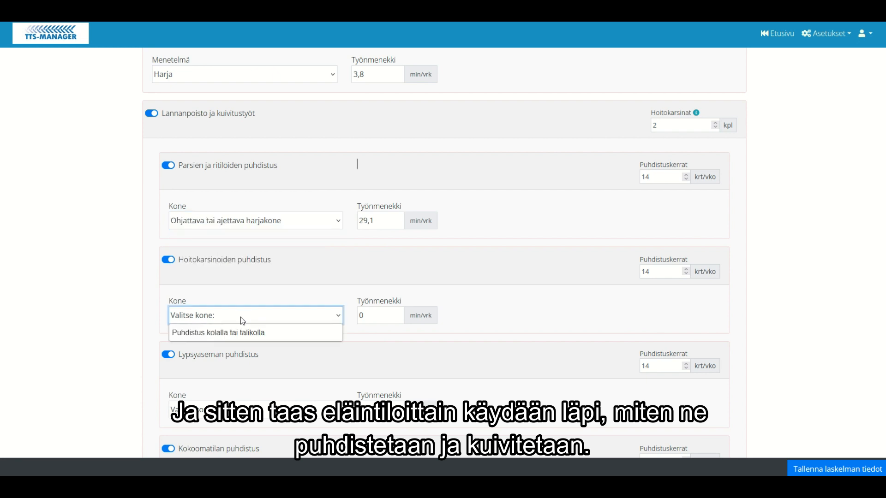
{"action": "left_click", "coordinate": [229, 334]}
- Set milking parlour cleaning (Lypsyaseman puhdistus) to Pesu painepesurilla and exclude collecting area cleaning (Kokoomatilan puhdistus) from the calculation
{"action": "scroll", "coordinate": [229, 334], "scroll_direction": "down", "scroll_amount": 3}
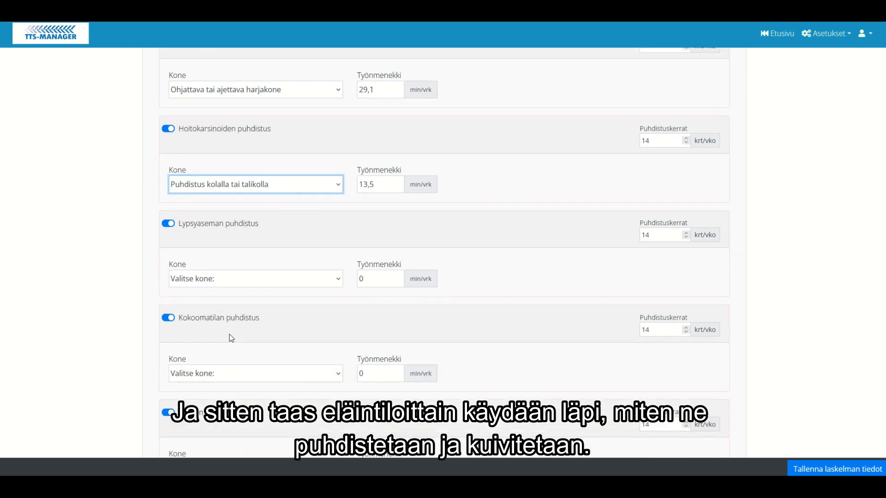
{"action": "left_click", "coordinate": [266, 284]}
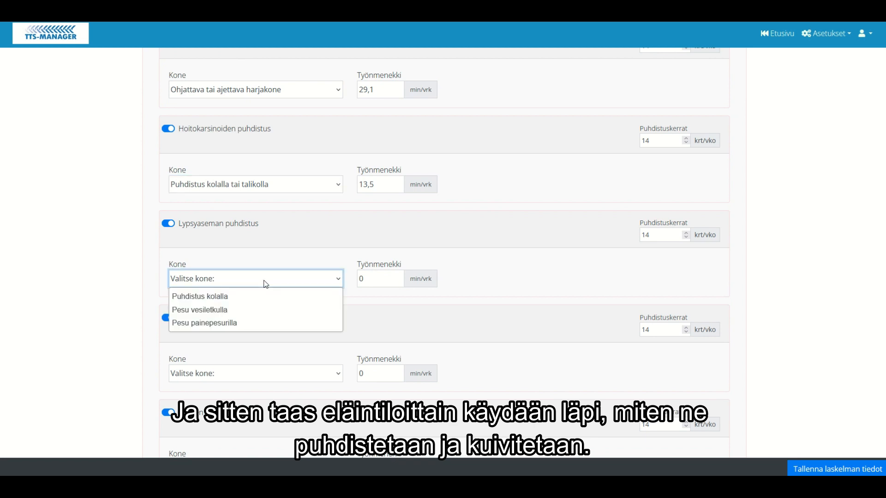
{"action": "left_click", "coordinate": [239, 322]}
{"action": "scroll", "coordinate": [238, 320], "scroll_direction": "down", "scroll_amount": 1}
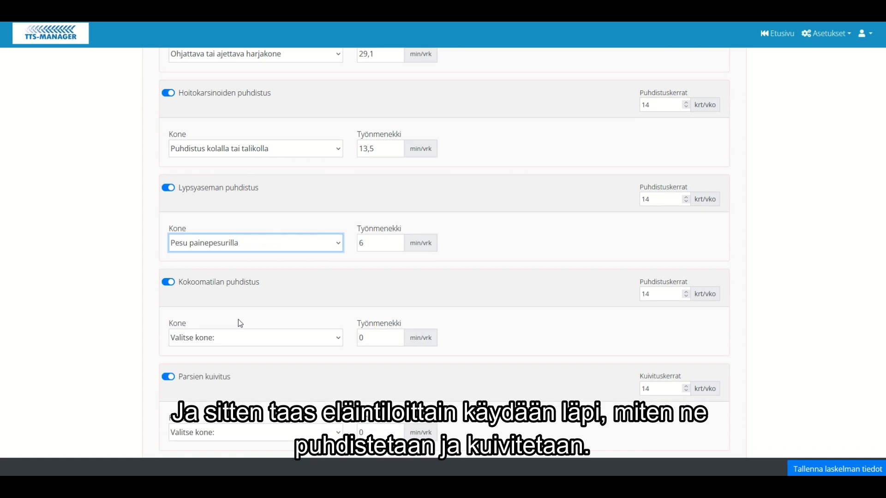
{"action": "left_click", "coordinate": [167, 282]}
- Choose Puru tai turve pienkuormaimella for bedding the stalls and Pienkuormaimella for bedding the treatment pens
{"action": "scroll", "coordinate": [307, 286], "scroll_direction": "down", "scroll_amount": 2}
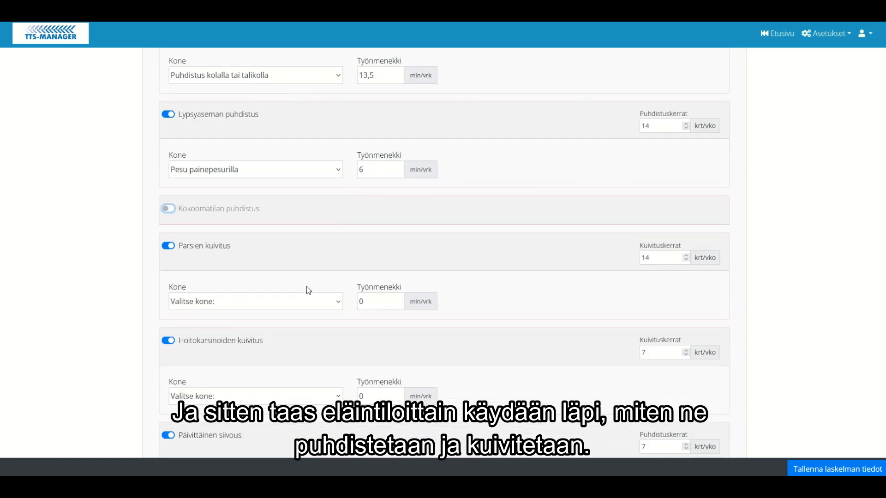
{"action": "left_click", "coordinate": [266, 300]}
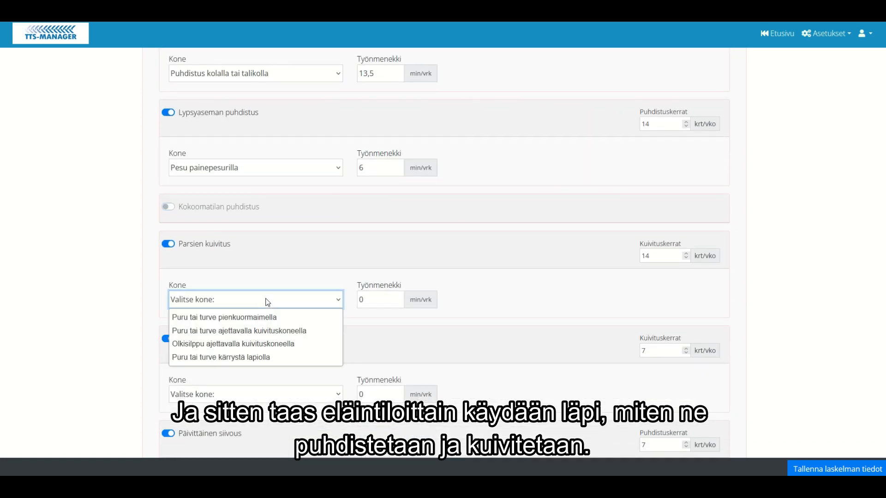
{"action": "left_click", "coordinate": [245, 322]}
{"action": "left_click", "coordinate": [259, 394]}
{"action": "left_click", "coordinate": [228, 426]}
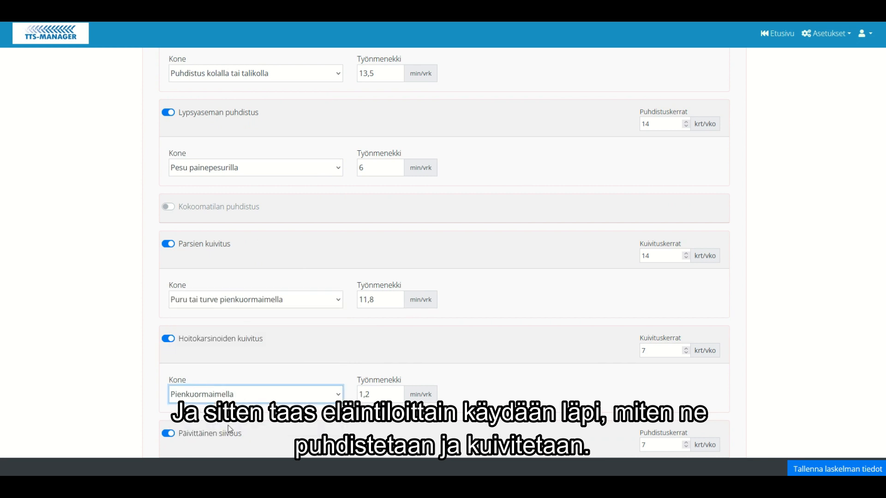
- Set the daily cleaning (Päivittäinen siivous) method to Kulkukäytävien lakaisu harjalla
{"action": "scroll", "coordinate": [266, 369], "scroll_direction": "down", "scroll_amount": 3}
{"action": "left_click", "coordinate": [277, 349]}
{"action": "left_click", "coordinate": [267, 364]}
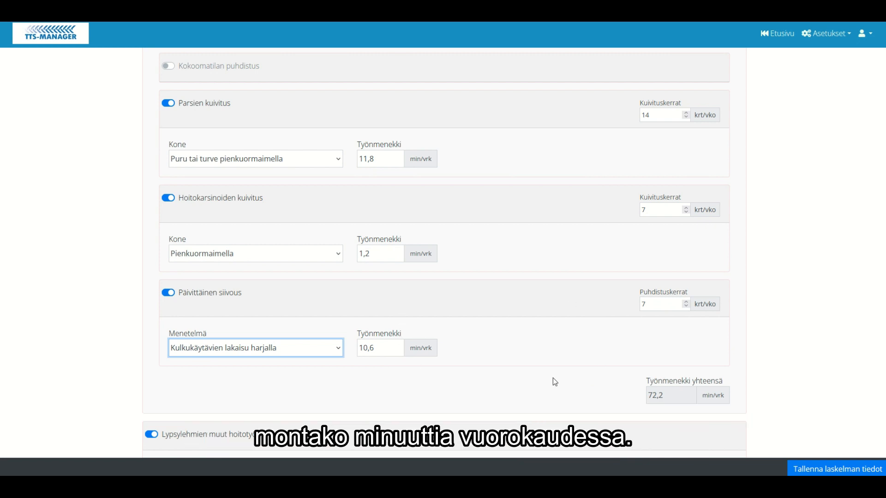
- Enter 4 h/kk for moving animals (Eläinten siirtely) under the dairy cows' other care work
{"action": "scroll", "coordinate": [554, 379], "scroll_direction": "down", "scroll_amount": 6}
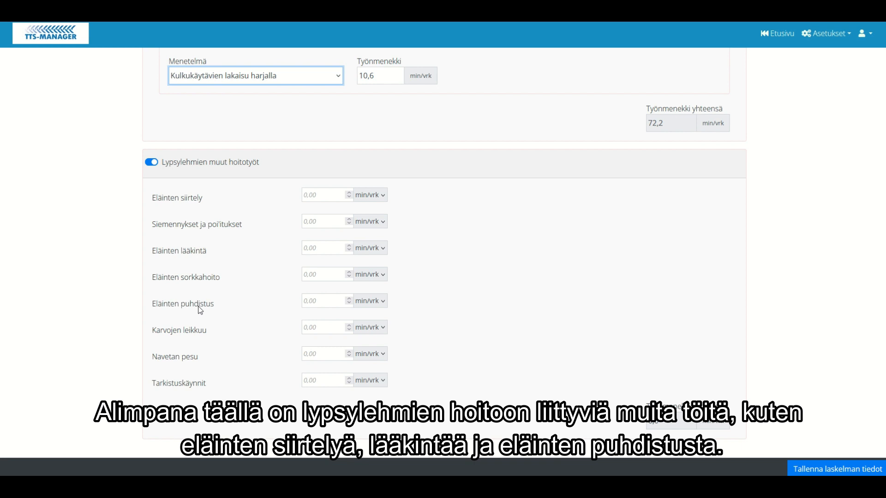
{"action": "left_click", "coordinate": [334, 194]}
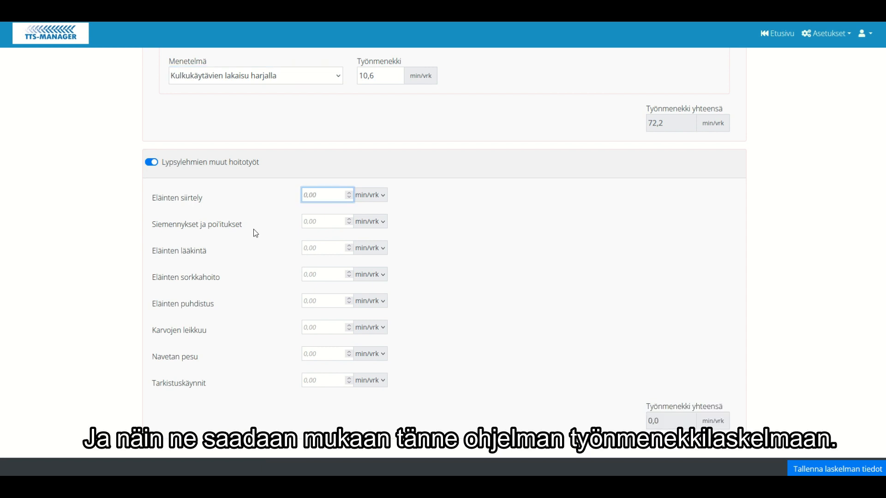
{"action": "type", "text": "4"}
{"action": "left_click", "coordinate": [365, 197]}
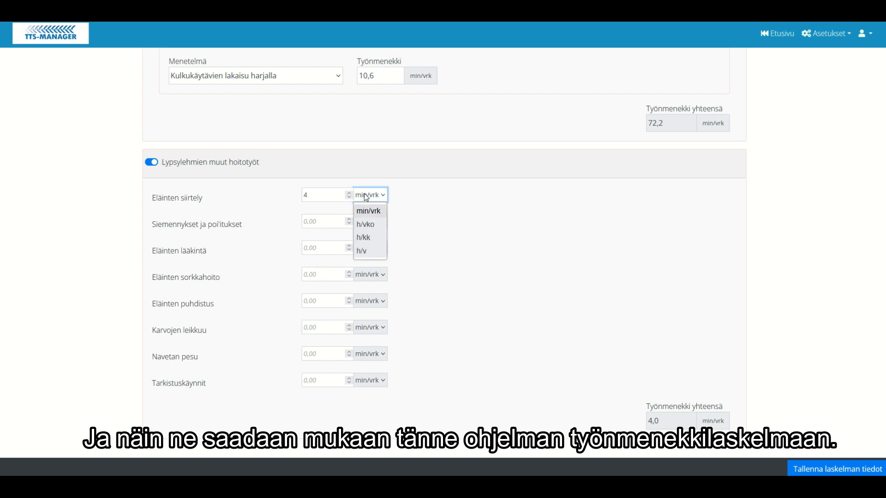
{"action": "left_click", "coordinate": [364, 237]}
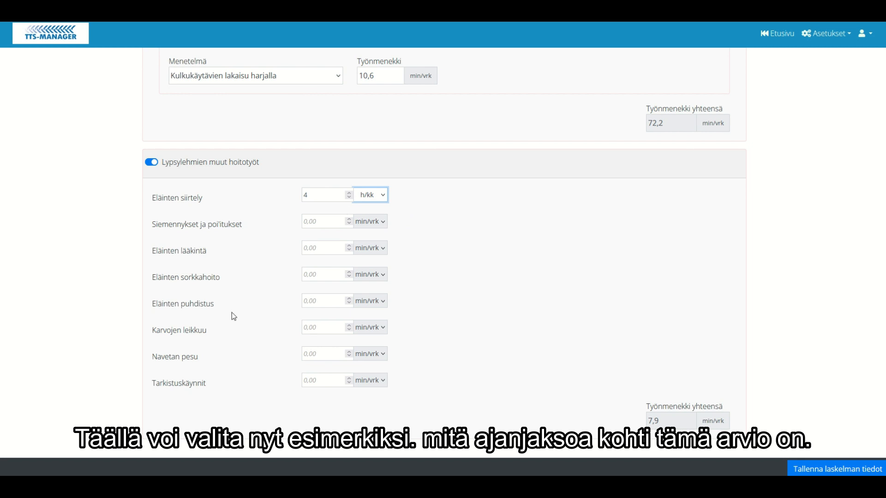
- Enter 1 h/vko for medicating animals (Eläinten lääkintä)
{"action": "left_click", "coordinate": [310, 249]}
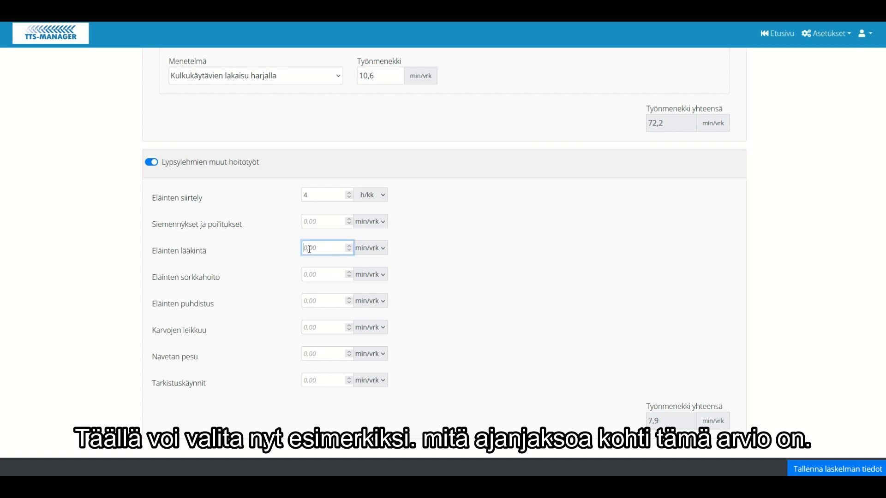
{"action": "type", "text": "1"}
{"action": "left_click", "coordinate": [374, 249]}
{"action": "left_click", "coordinate": [365, 279]}
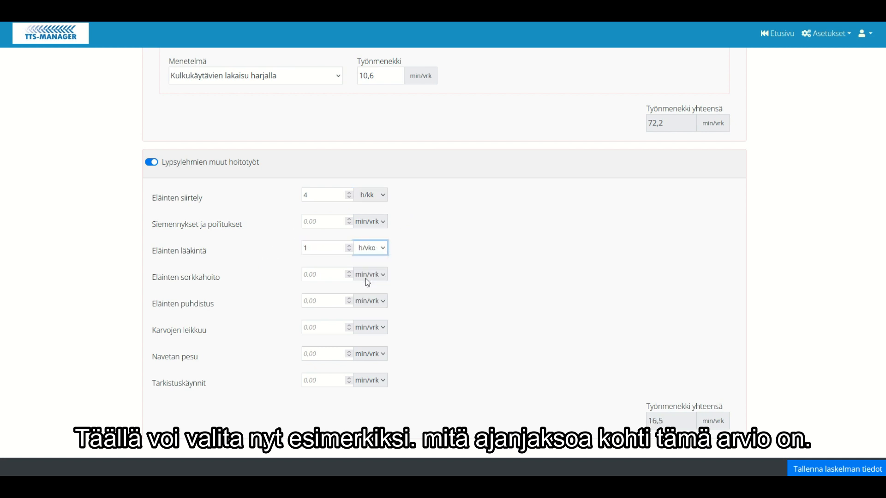
- Enter 10 min/vrk for inspection visits (Tarkistuskäynnit)
{"action": "left_click", "coordinate": [326, 385]}
{"action": "type", "text": "10"}
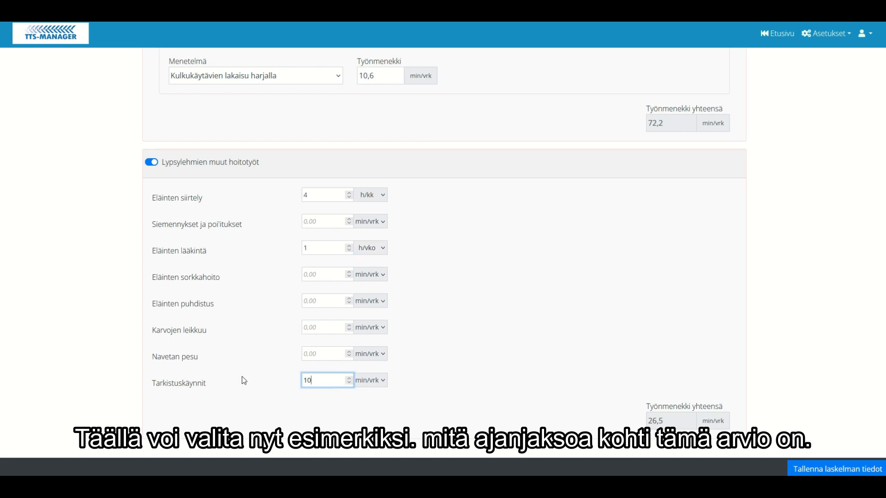
{"action": "left_click", "coordinate": [464, 336]}
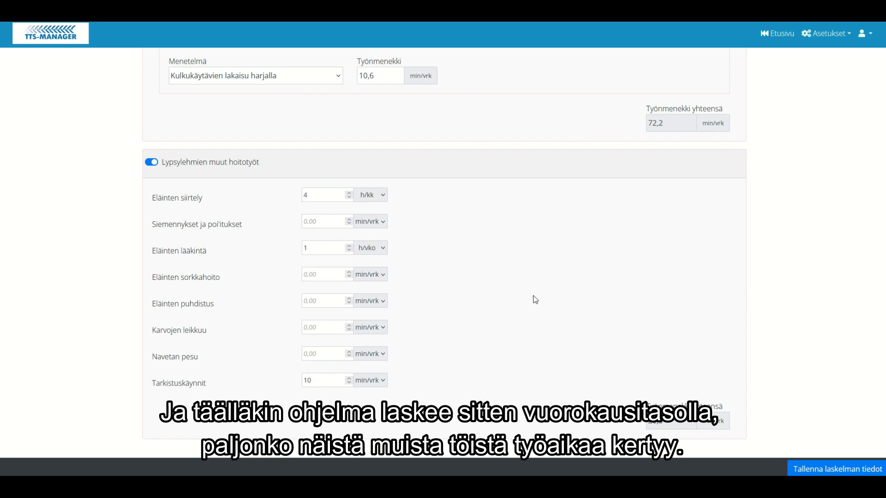
- Review the completed selections and save the calculation's data
{"action": "scroll", "coordinate": [536, 300], "scroll_direction": "up", "scroll_amount": 3}
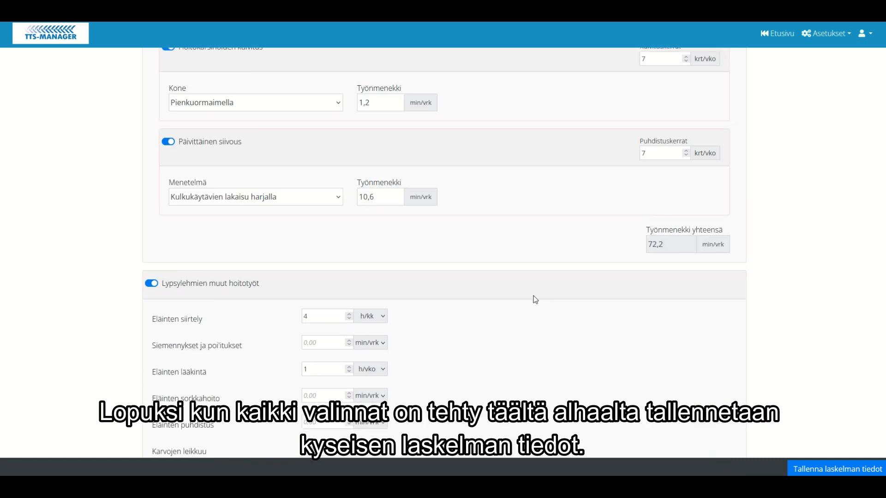
{"action": "scroll", "coordinate": [535, 300], "scroll_direction": "up", "scroll_amount": 8}
{"action": "scroll", "coordinate": [536, 300], "scroll_direction": "down", "scroll_amount": 11}
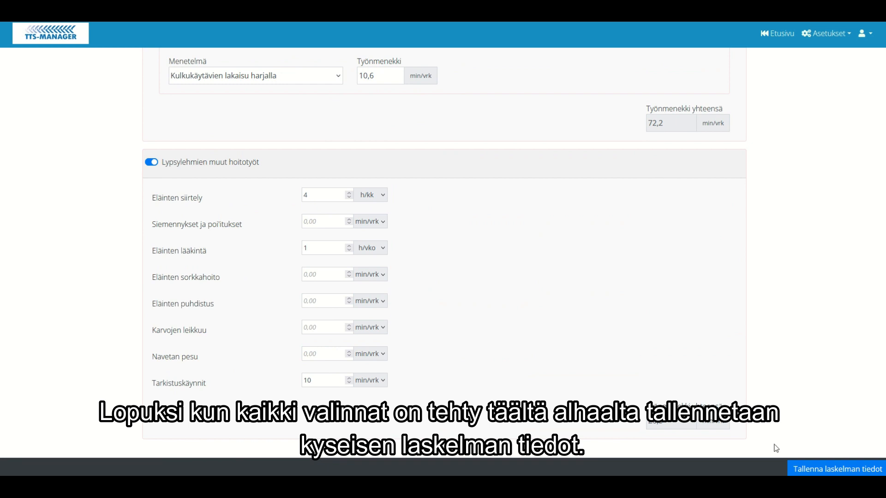
{"action": "left_click", "coordinate": [807, 470]}
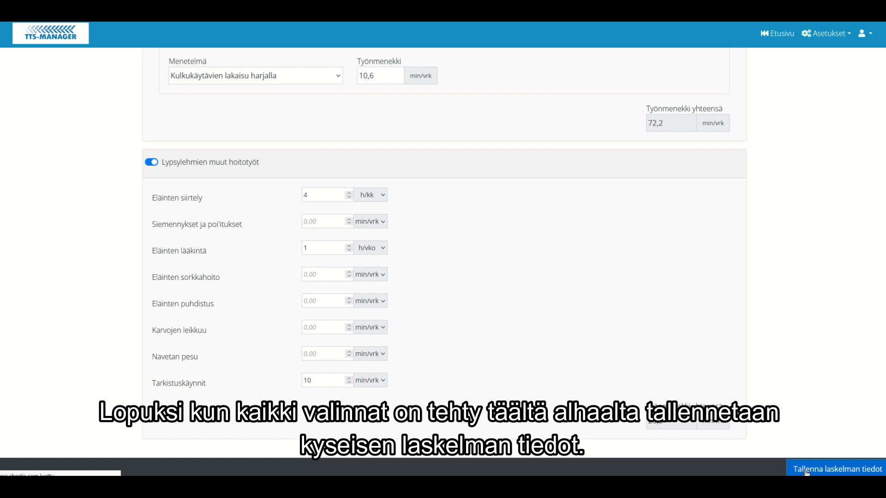